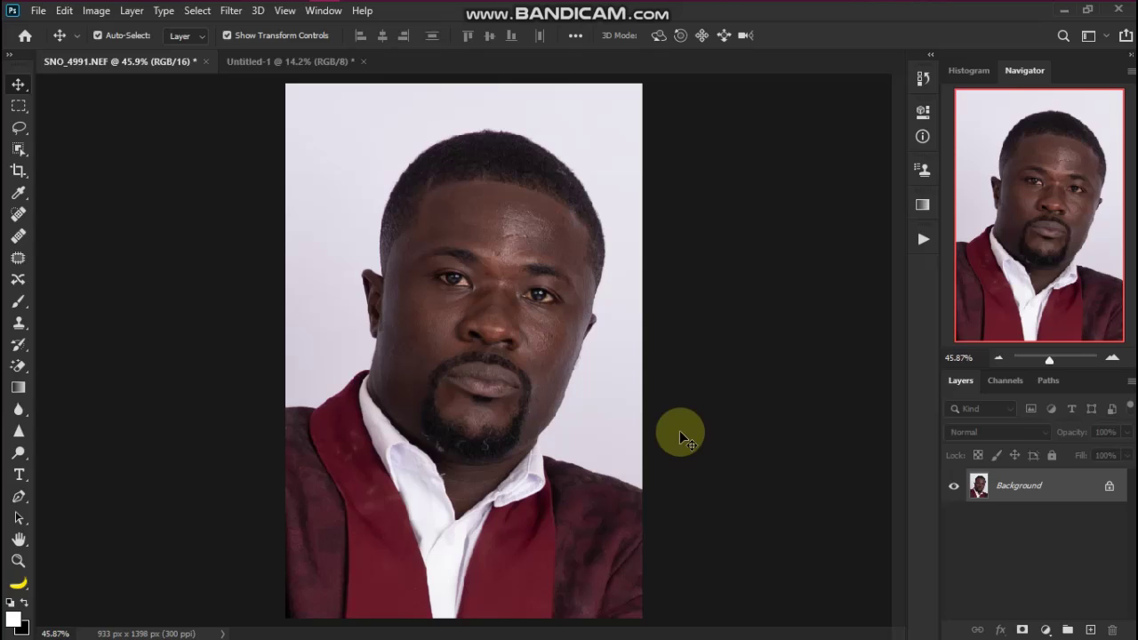
# - Duplicate the Background layer and open the copy in the Camera Raw Filter
pyautogui.hotkey('ctrl', 'j')
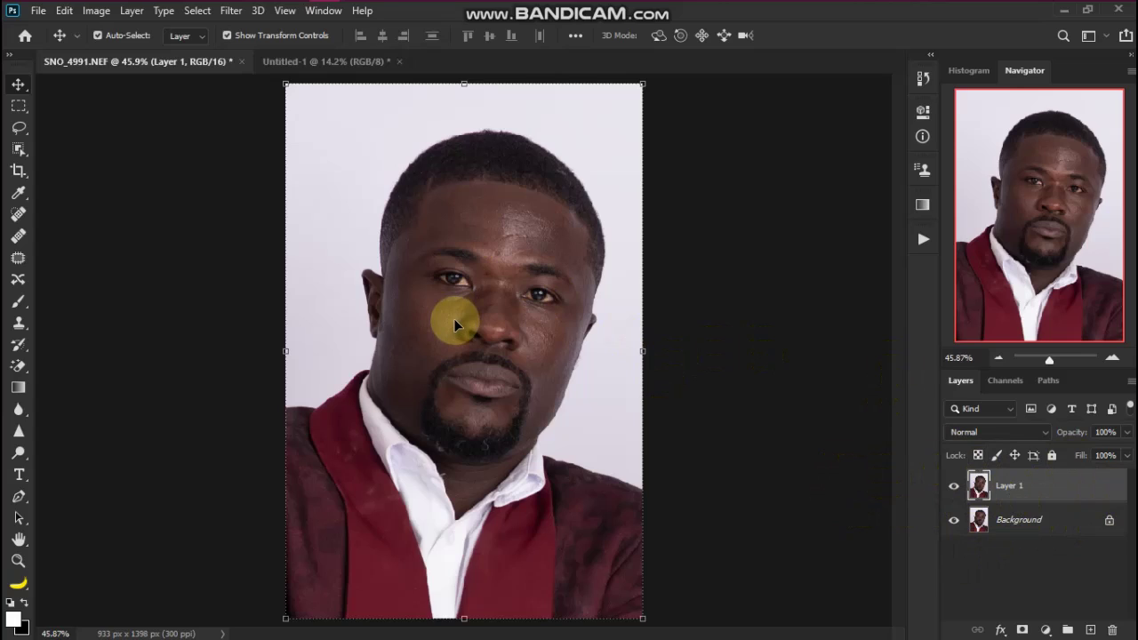
pyautogui.press('ctrl')
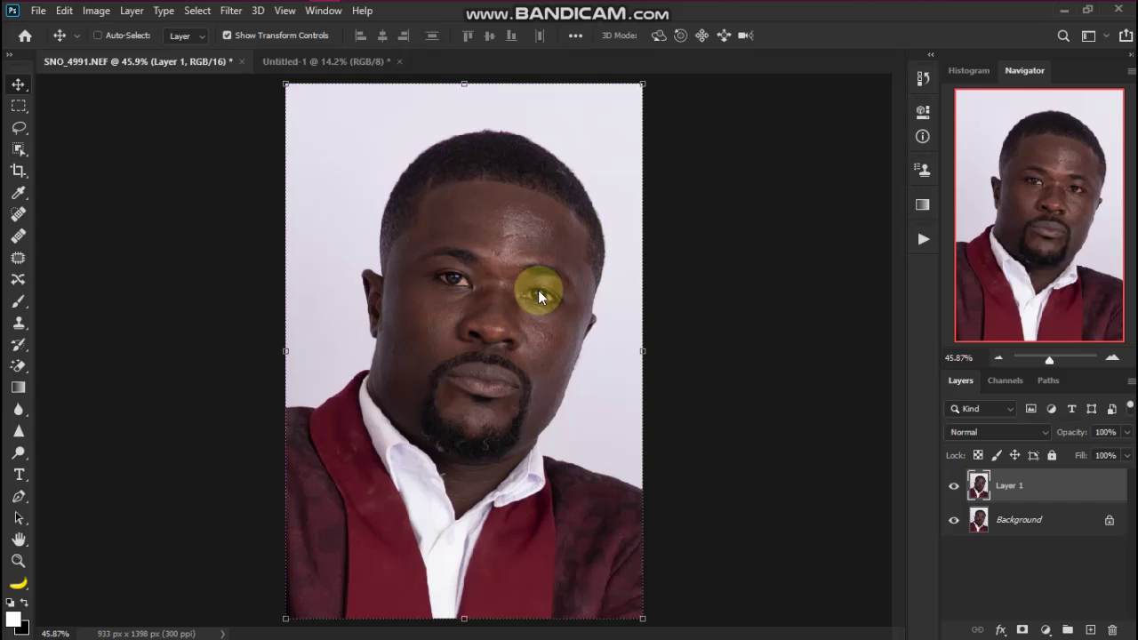
pyautogui.hotkey('ctrl', 'shift', 'a')
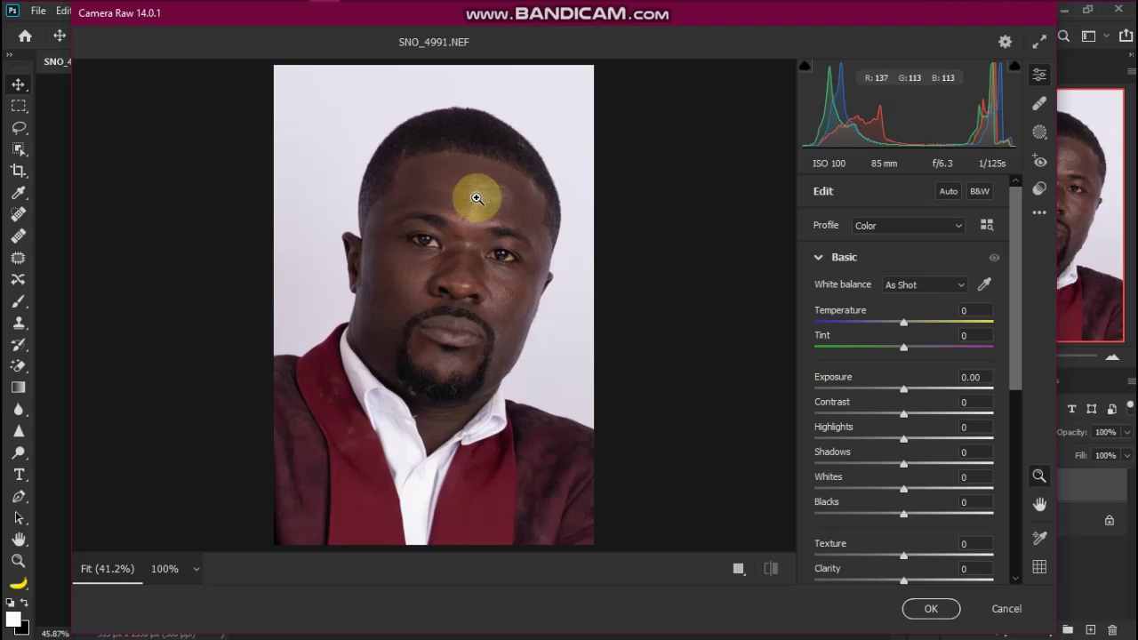
# - Create a new brush mask for the eyes and set its Whites to +91
pyautogui.moveTo(472, 177); pyautogui.dragTo(489, 268)
pyautogui.click(542, 162)
pyautogui.press('h')
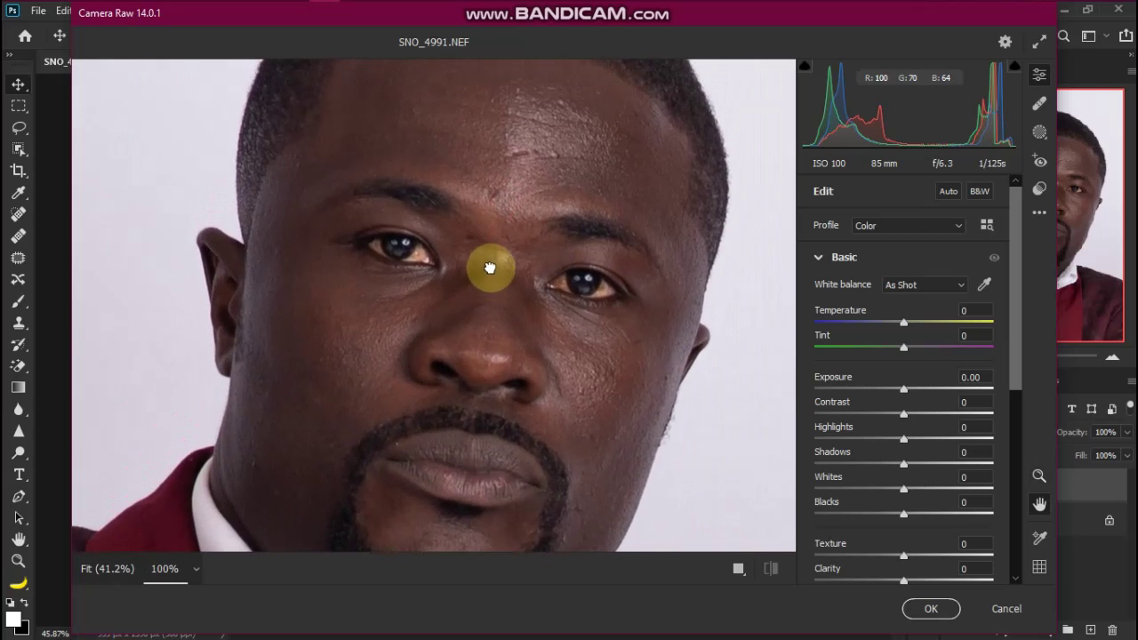
pyautogui.press('z')
pyautogui.moveTo(482, 223); pyautogui.dragTo(490, 228)
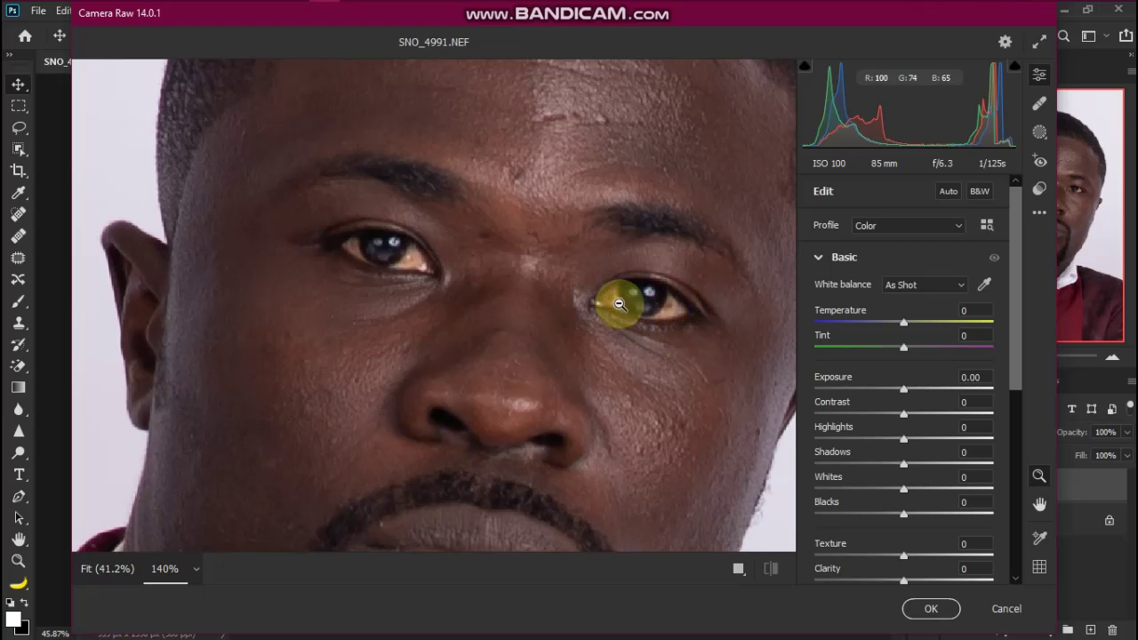
pyautogui.press('k')
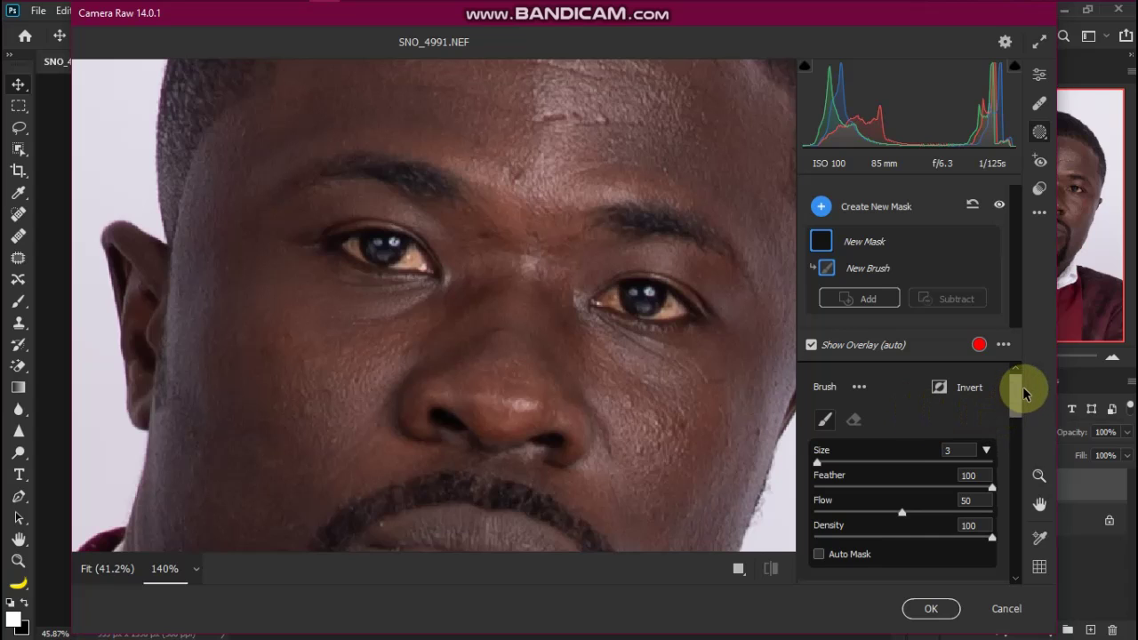
pyautogui.moveTo(1017, 387); pyautogui.dragTo(1015, 462)
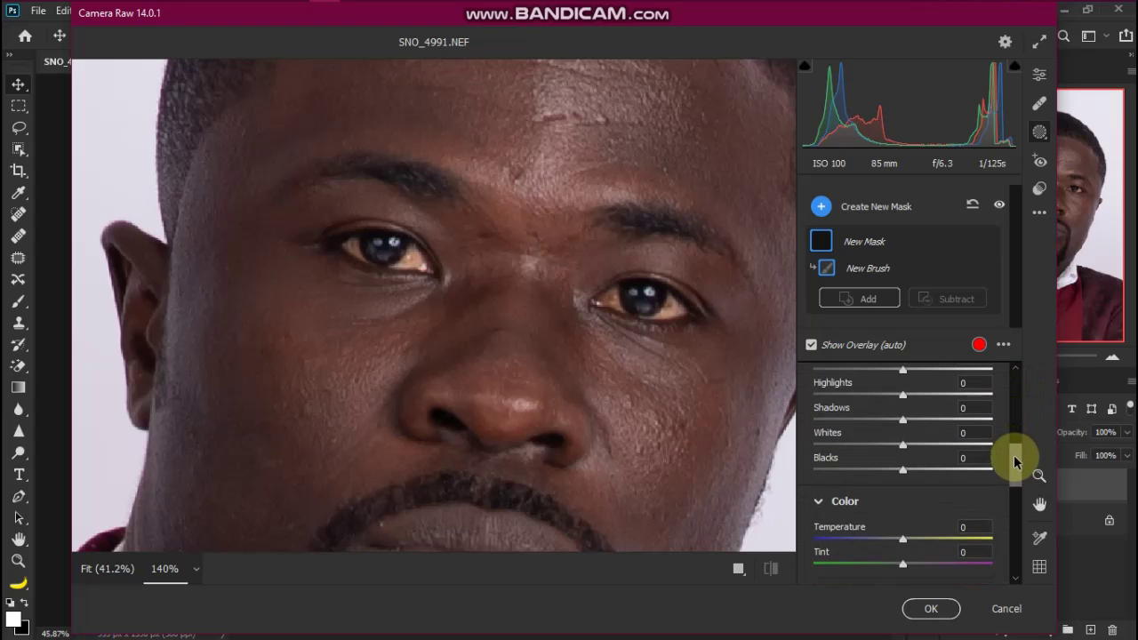
pyautogui.moveTo(1014, 462); pyautogui.dragTo(1014, 467)
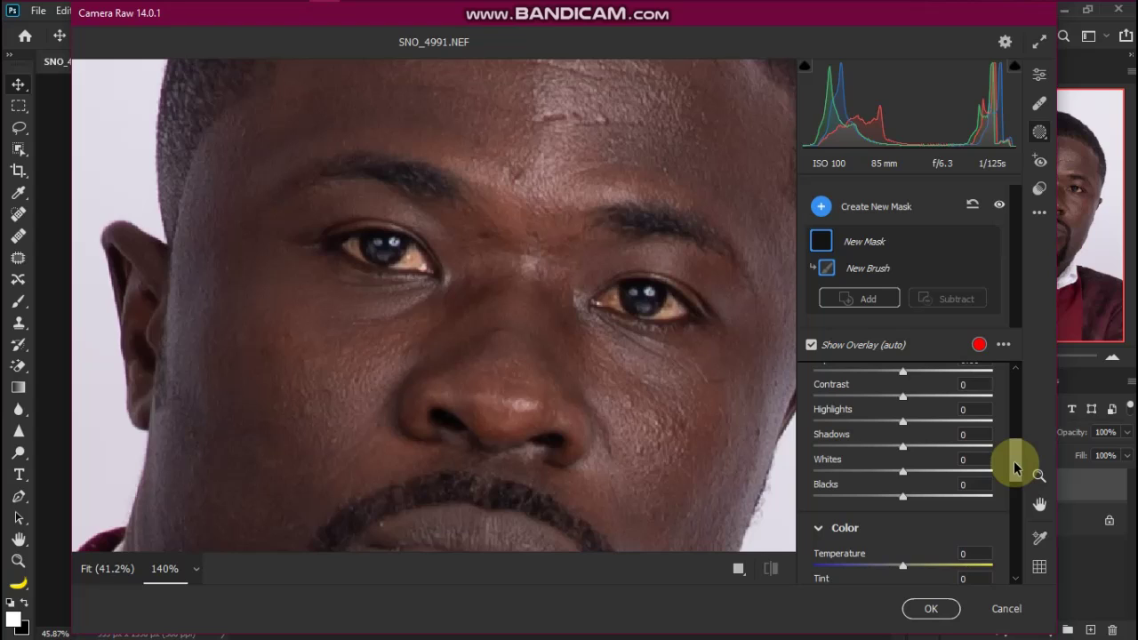
pyautogui.moveTo(1014, 469); pyautogui.dragTo(1016, 465)
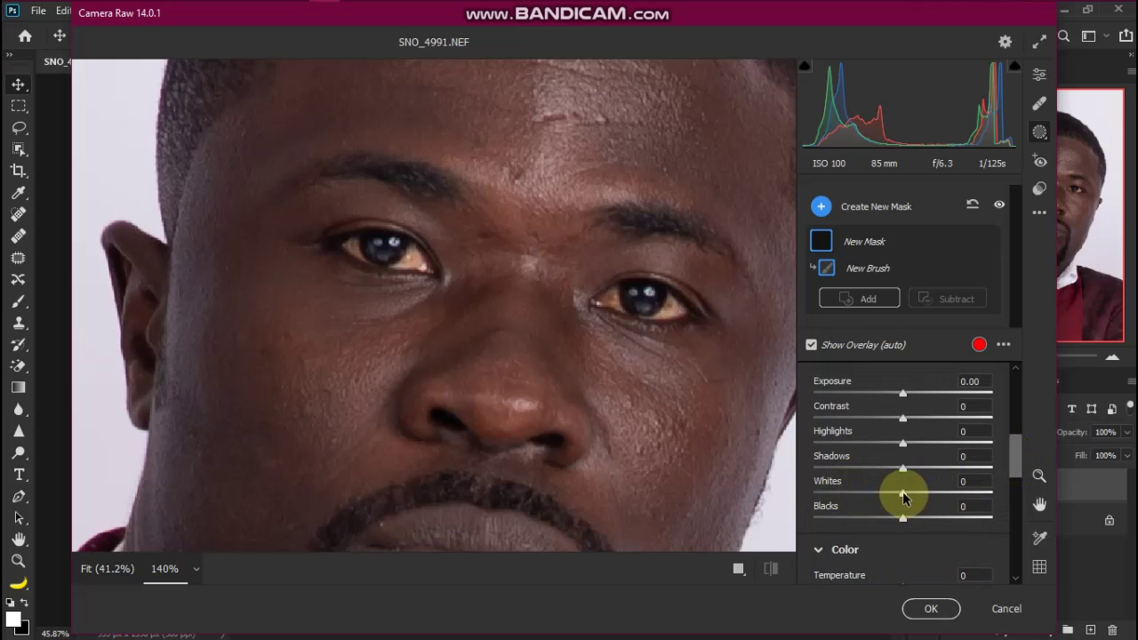
pyautogui.moveTo(903, 497); pyautogui.dragTo(984, 501)
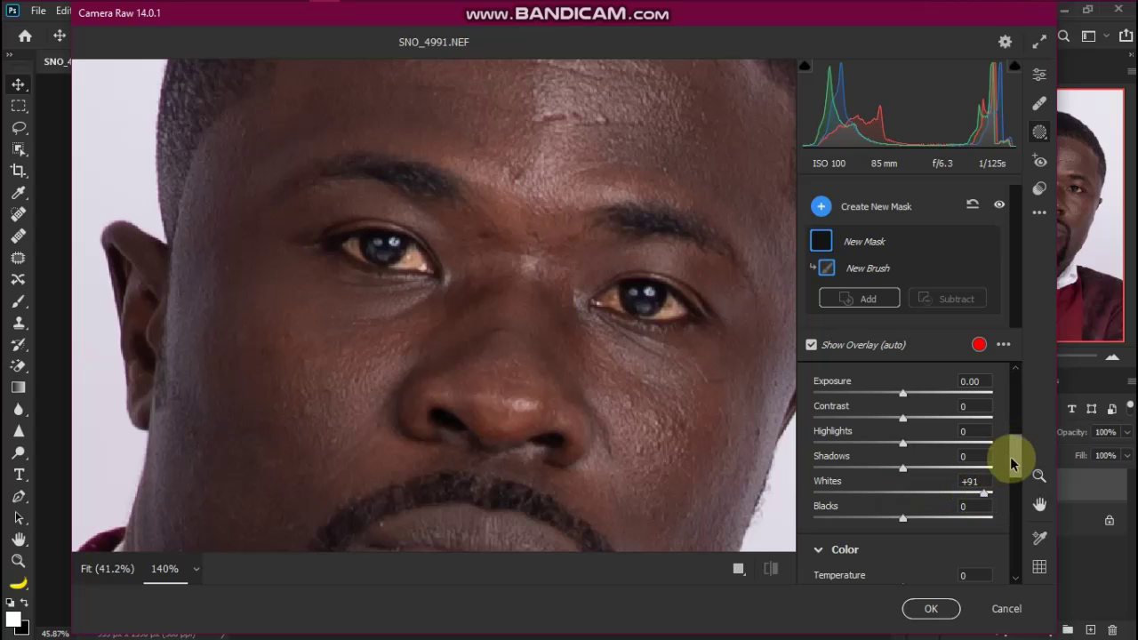
# - Set the brush mask's color adjustments to Temperature -26, Tint +28 and Saturation -86
pyautogui.moveTo(1016, 457); pyautogui.dragTo(1019, 484)
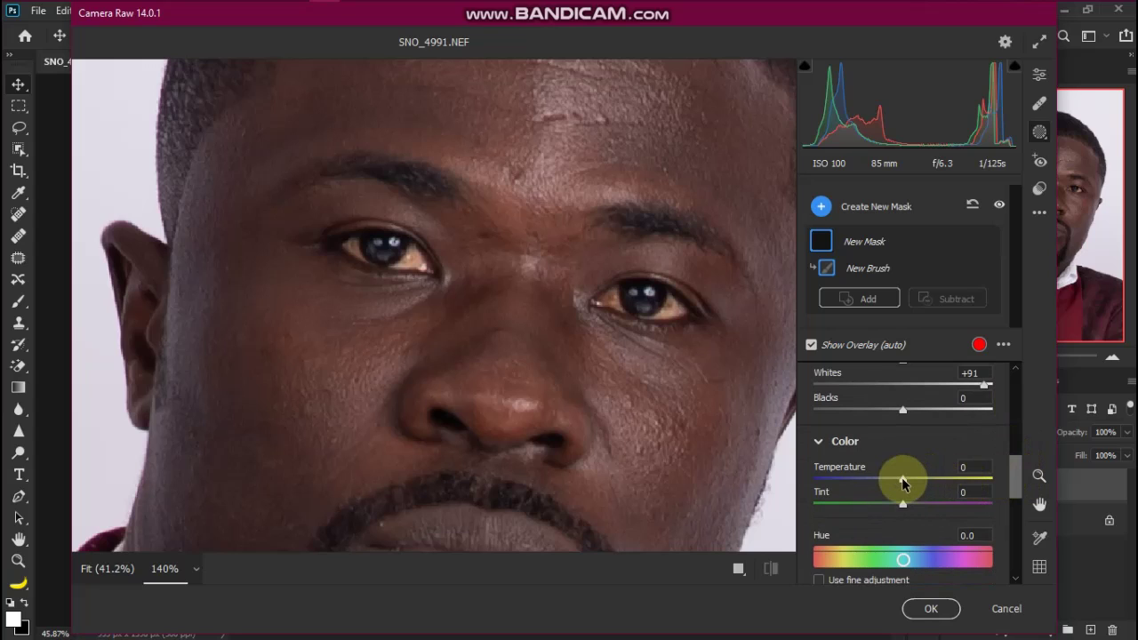
pyautogui.moveTo(903, 482); pyautogui.dragTo(899, 482)
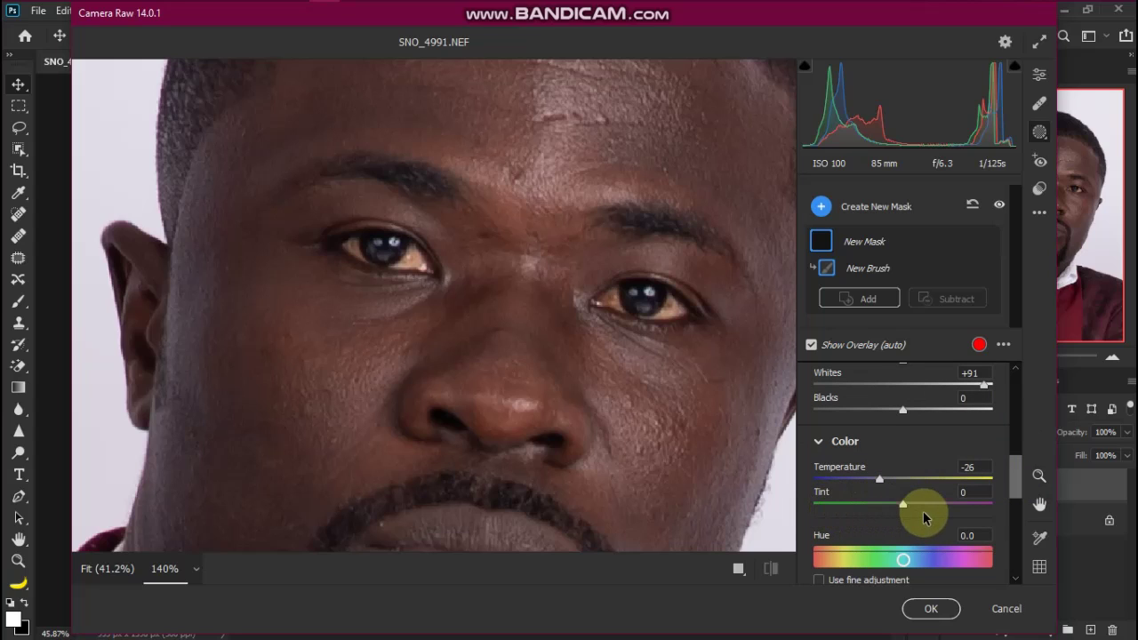
pyautogui.moveTo(904, 504); pyautogui.dragTo(930, 504)
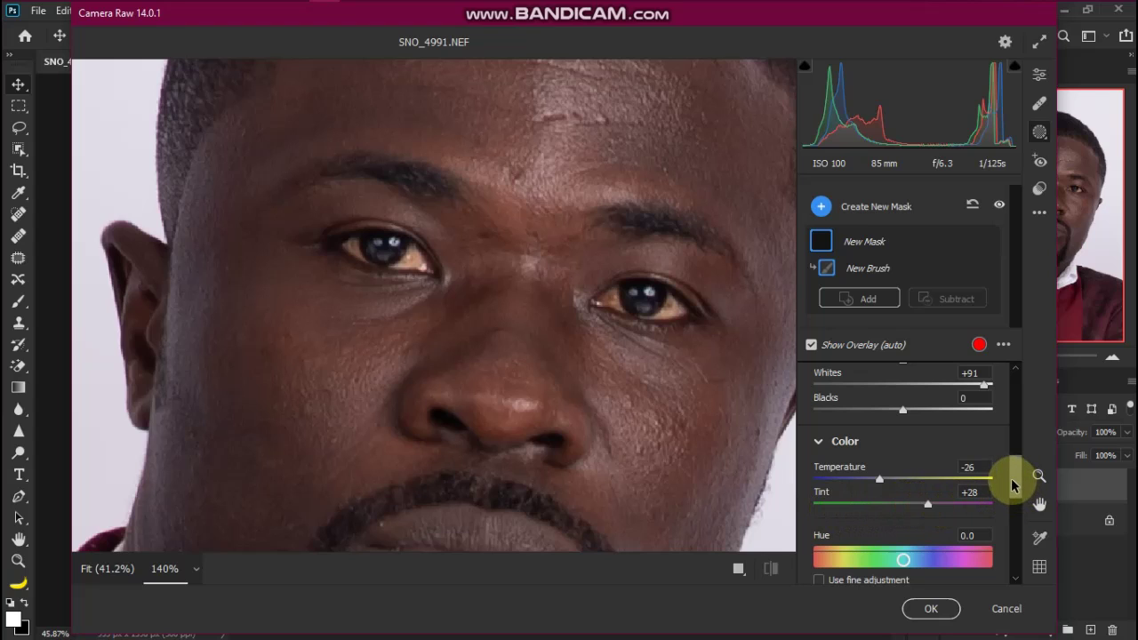
pyautogui.moveTo(1016, 483); pyautogui.dragTo(1014, 511)
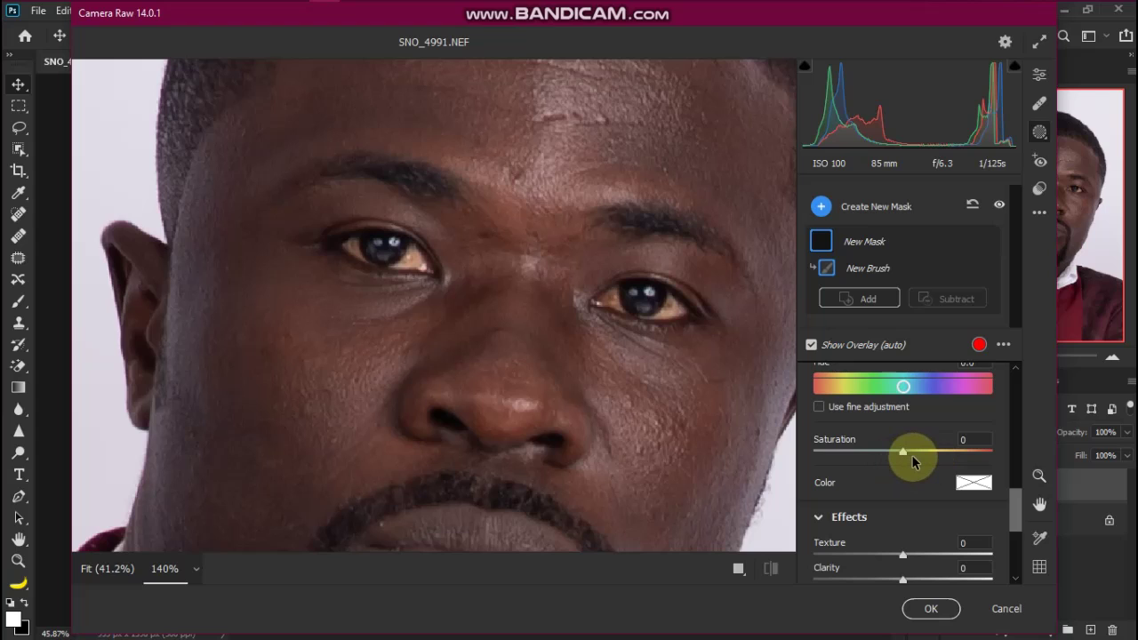
pyautogui.moveTo(913, 457); pyautogui.dragTo(826, 458)
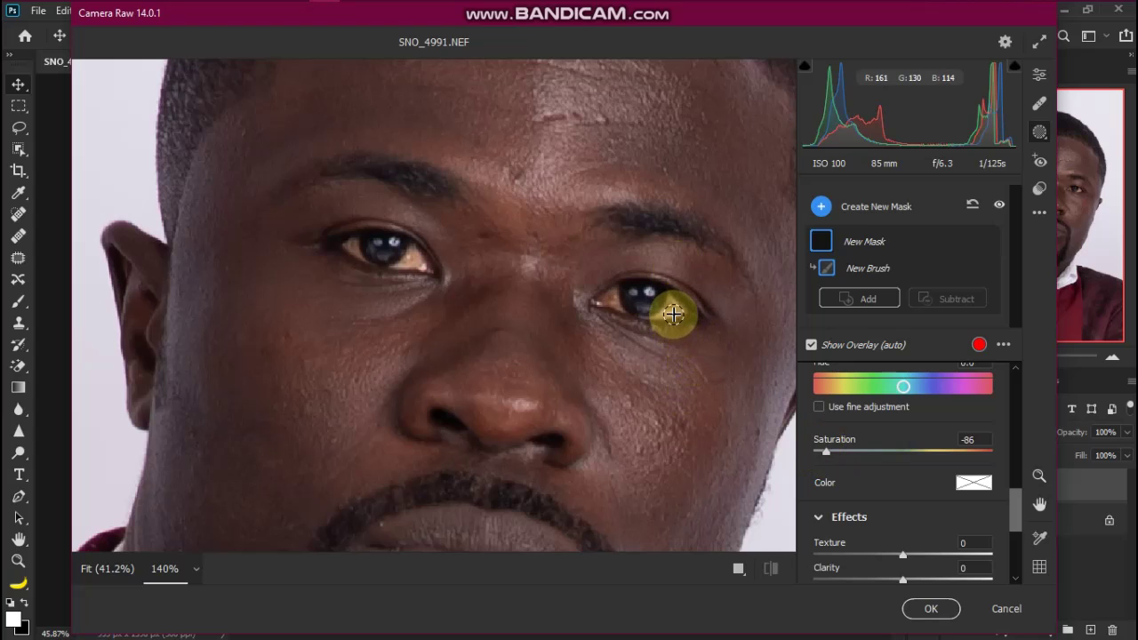
# - Turn off the mask overlay, paint the brush adjustment over the whites of both eyes, and apply the filter
pyautogui.press('y')
pyautogui.moveTo(655, 313)
pyautogui.mouseDown()
pyautogui.moveTo(631, 316)
pyautogui.moveTo(690, 312)
pyautogui.moveTo(674, 305)
pyautogui.mouseUp()
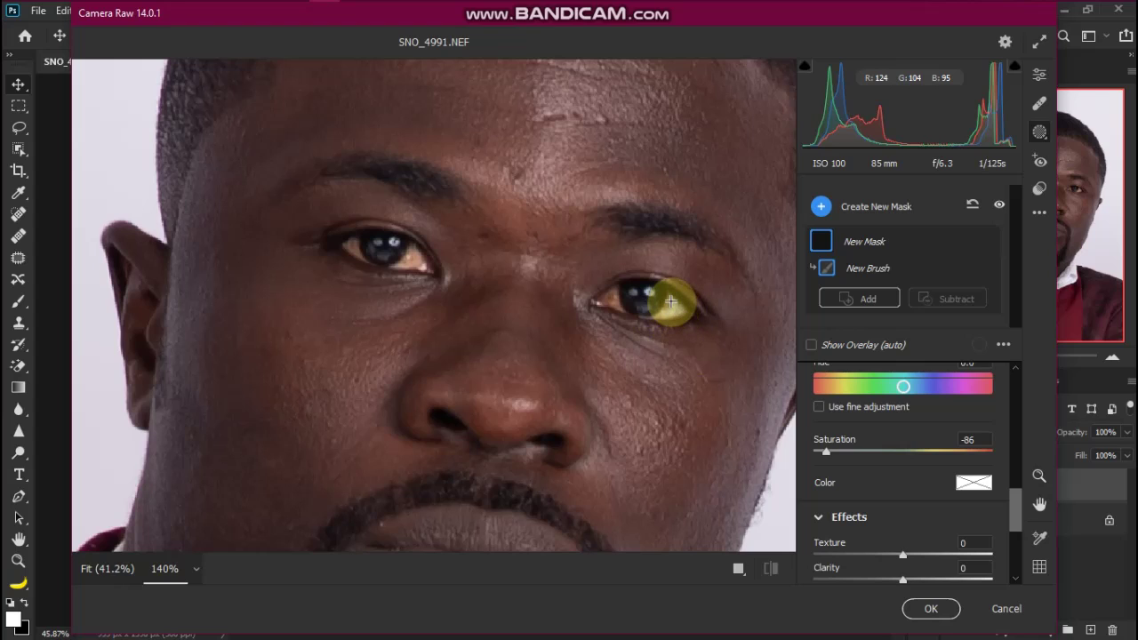
pyautogui.click(670, 302)
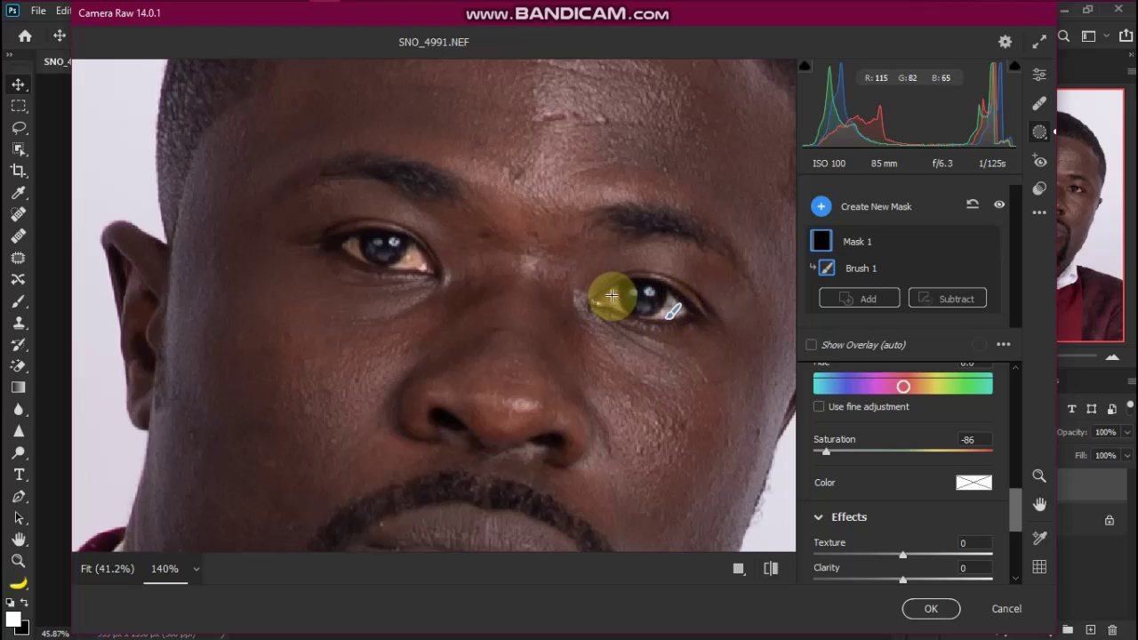
pyautogui.moveTo(610, 297)
pyautogui.mouseDown()
pyautogui.moveTo(622, 305)
pyautogui.moveTo(611, 300)
pyautogui.mouseUp()
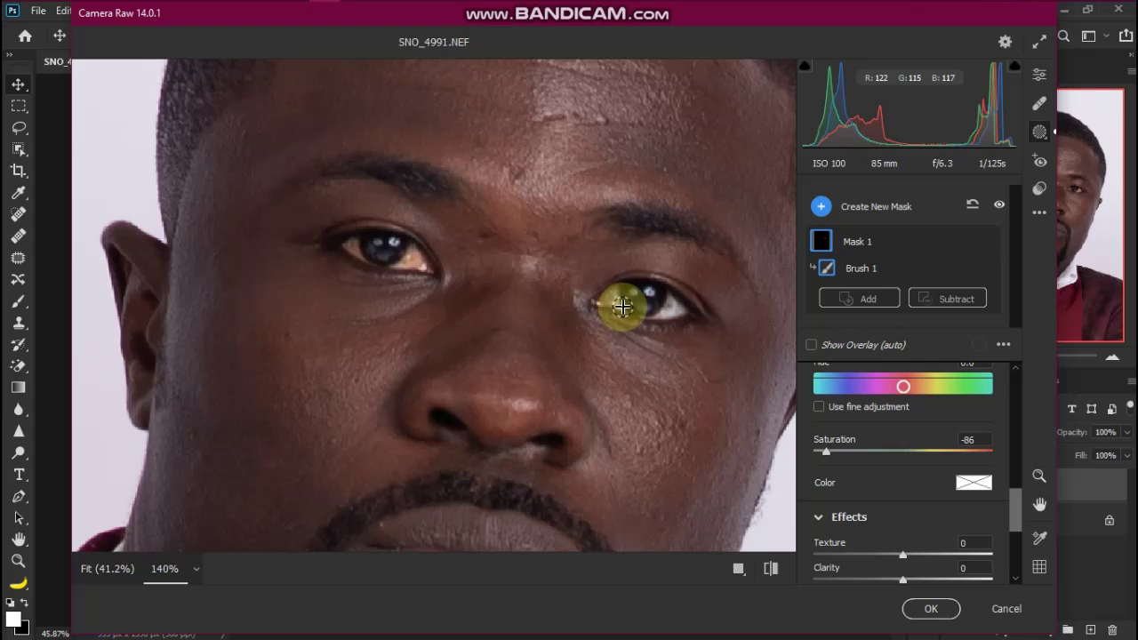
pyautogui.moveTo(673, 311); pyautogui.dragTo(618, 313)
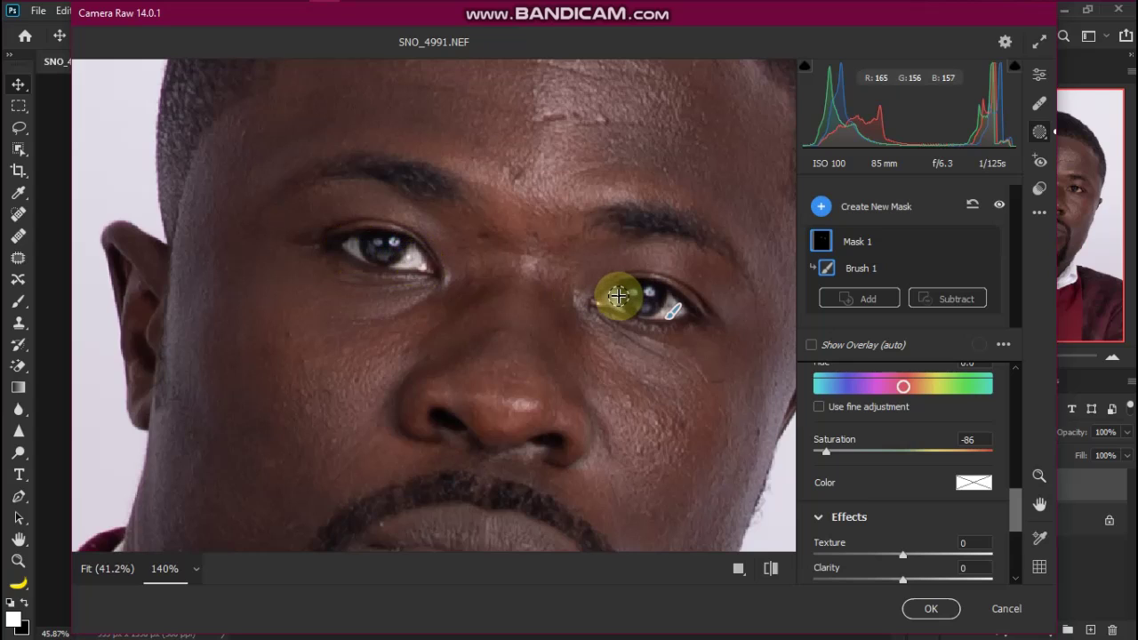
pyautogui.moveTo(609, 291); pyautogui.dragTo(671, 306)
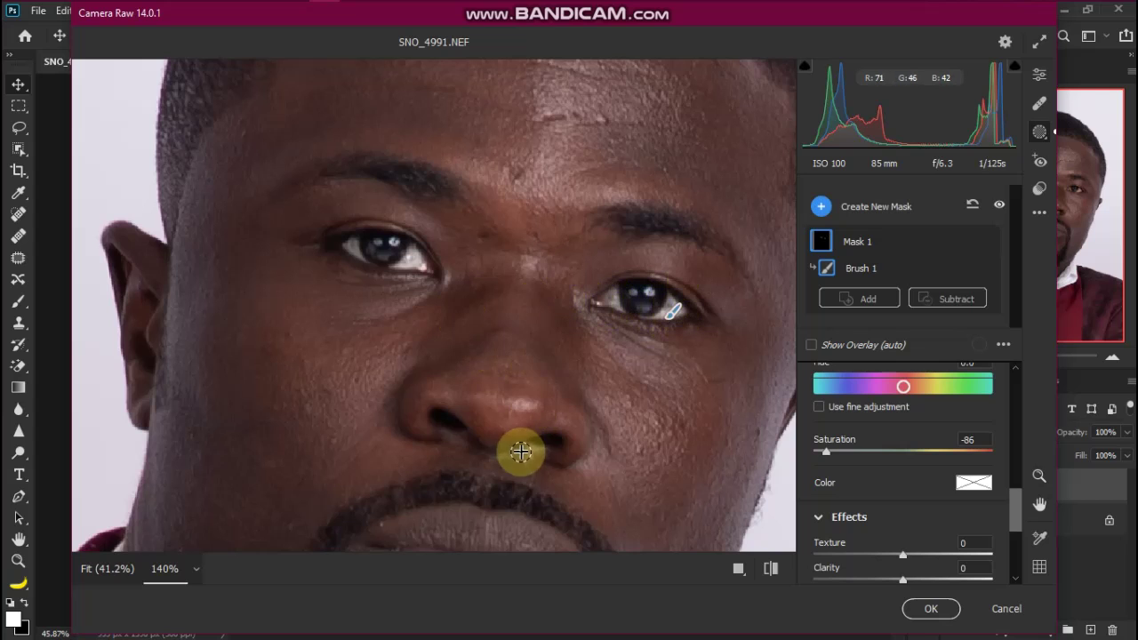
pyautogui.click(931, 610)
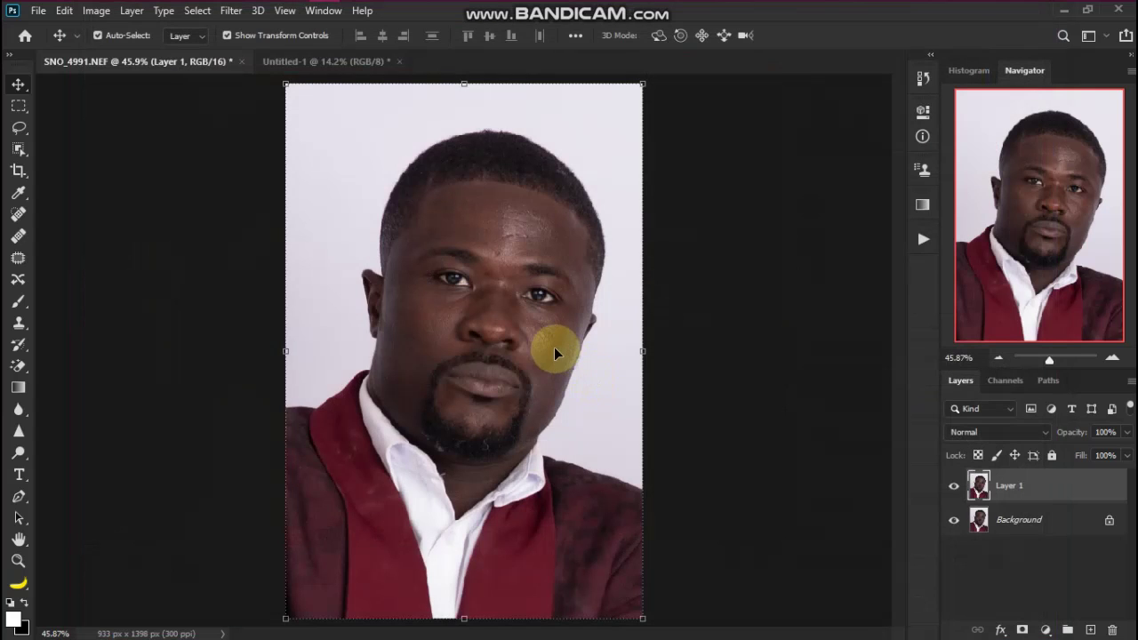
# - Compare the eyes before and after the whitening by toggling the visibility of Layer 1
pyautogui.scroll(5, 495, 236)
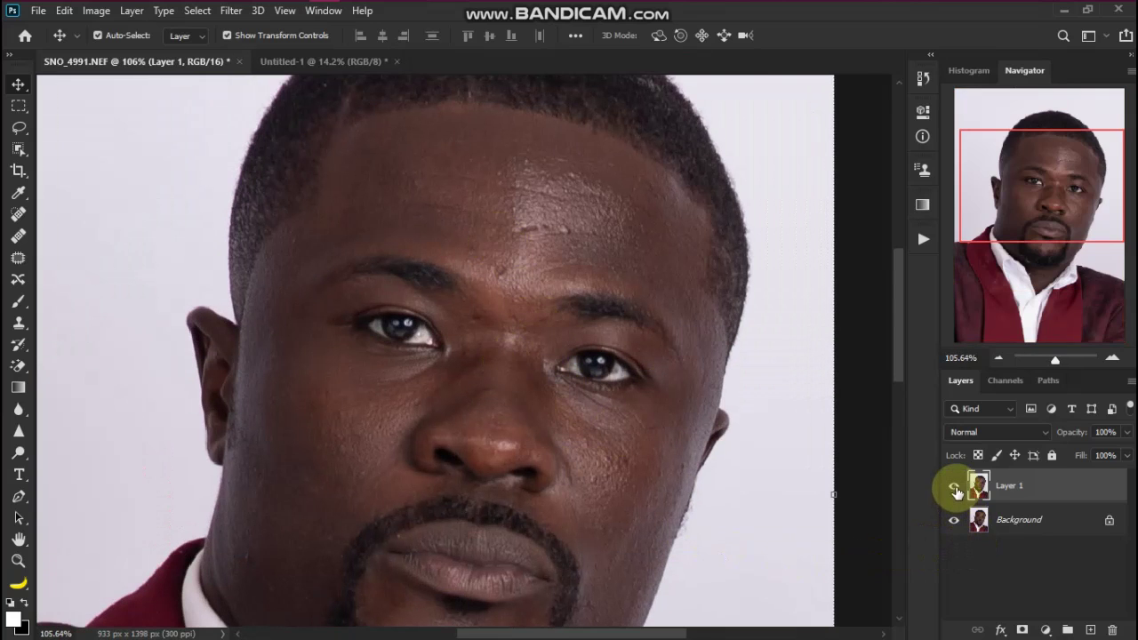
pyautogui.click(954, 487)
pyautogui.click(955, 487)
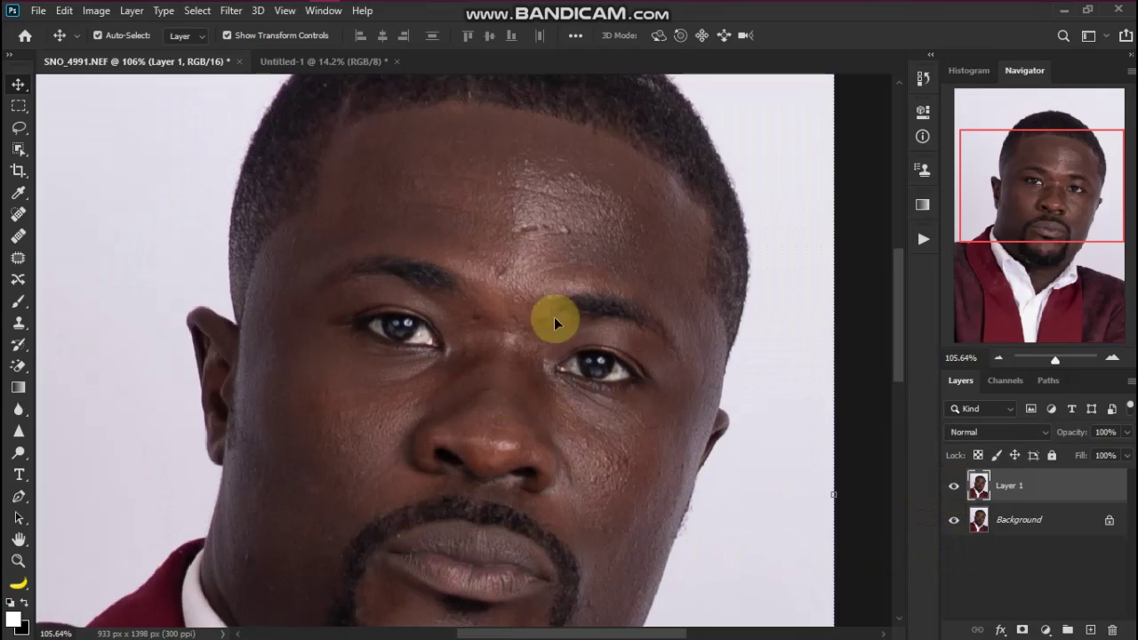
pyautogui.scroll(4, 533, 305)
pyautogui.click(953, 489)
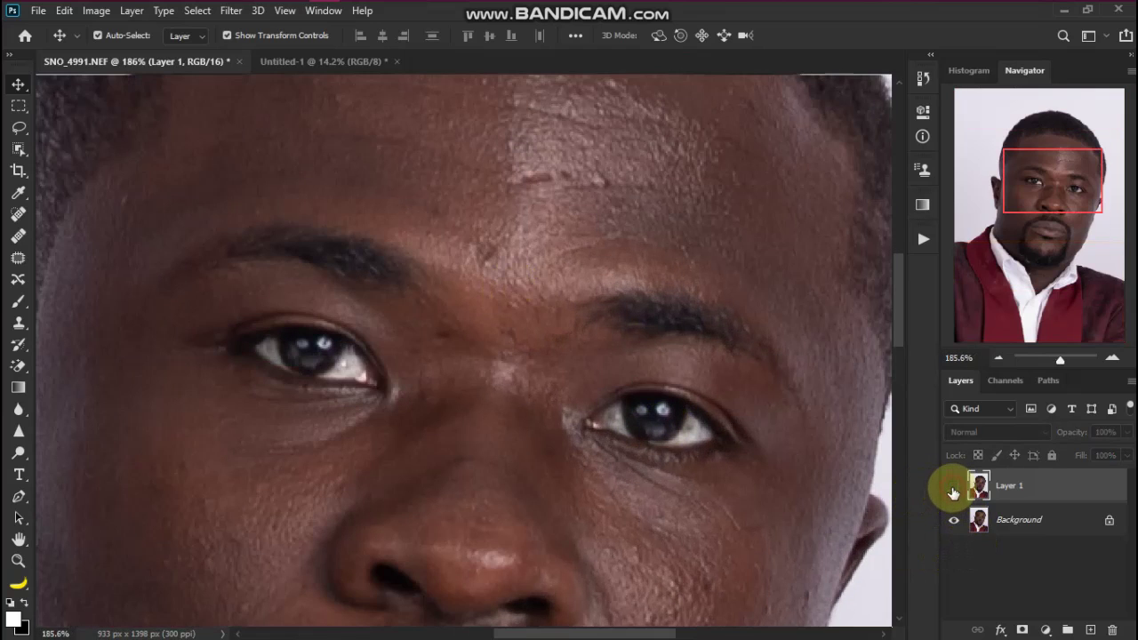
pyautogui.click(953, 489)
pyautogui.click(954, 488)
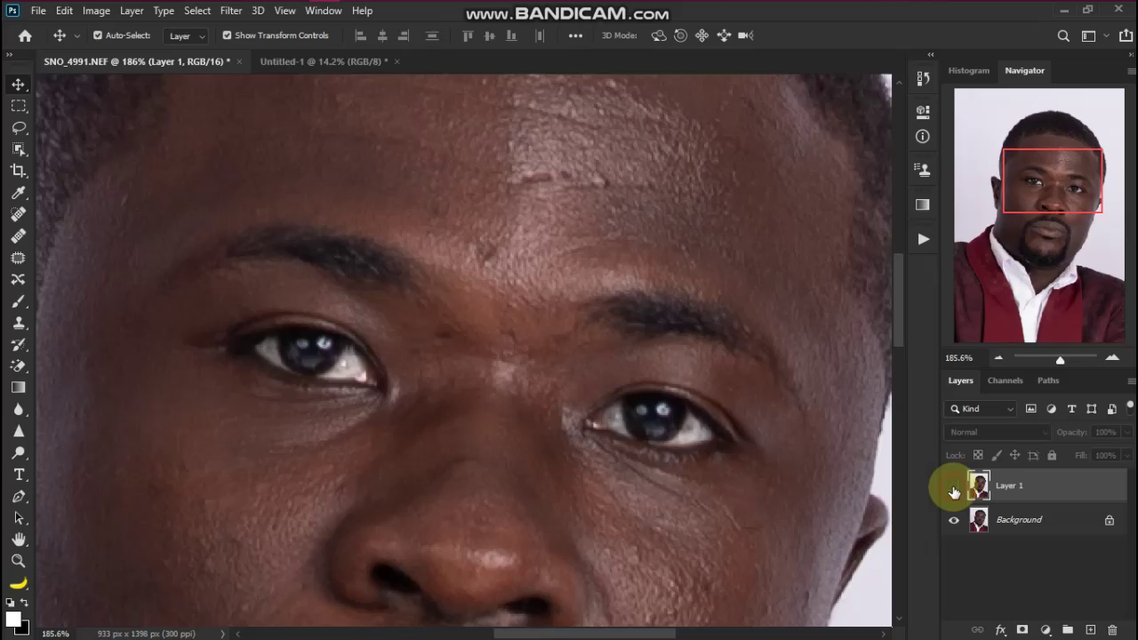
pyautogui.click(954, 489)
pyautogui.scroll(-1, 569, 362)
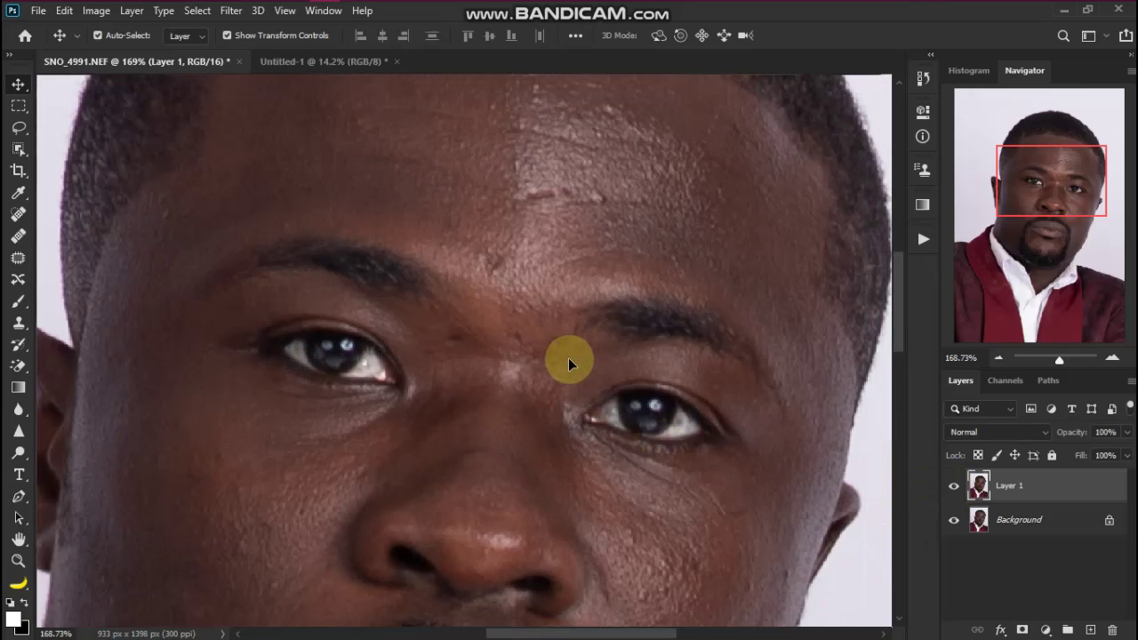